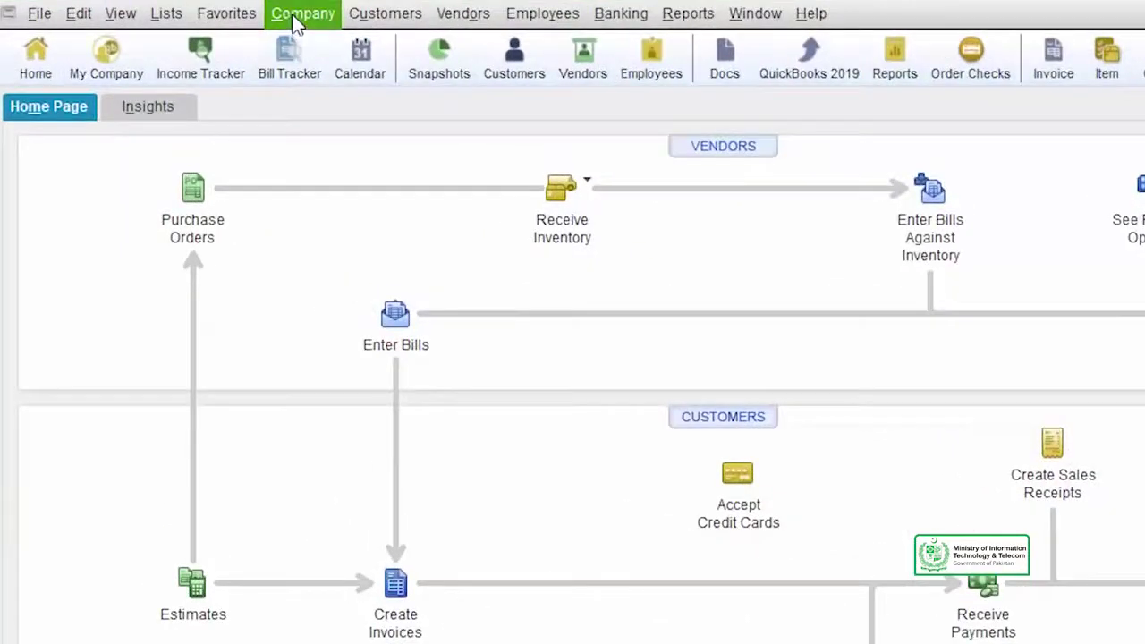
Open Make General Journal Entries from the Company menu, giving a blank entry dated 12/15/2020
{"action": "left_click", "coordinate": [295, 14]}
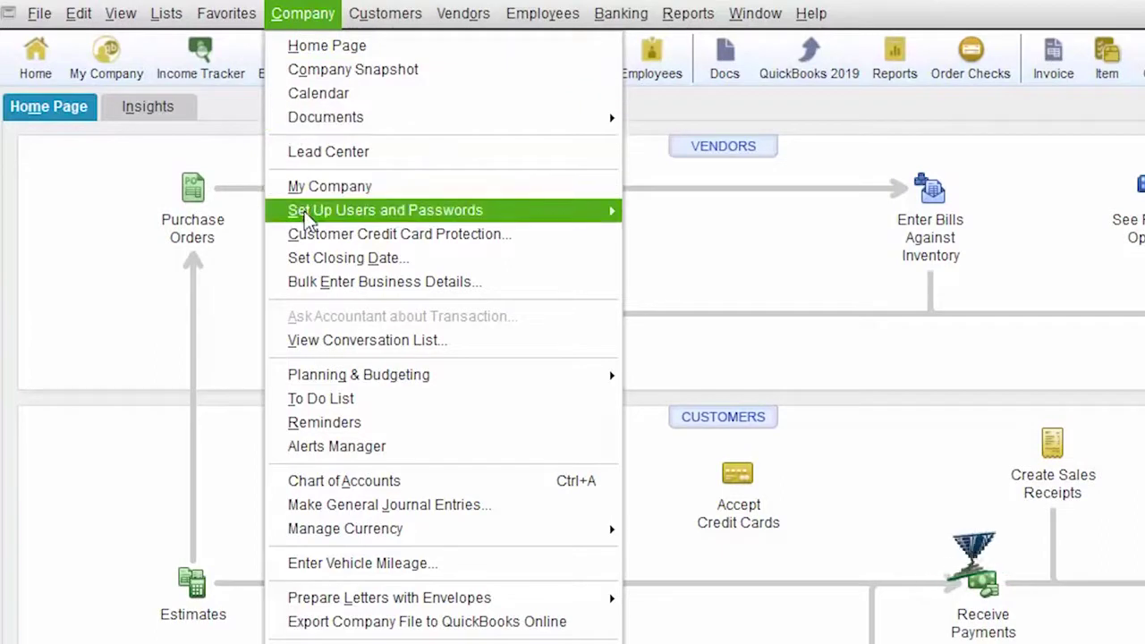
{"action": "mouse_move", "coordinate": [307, 220]}
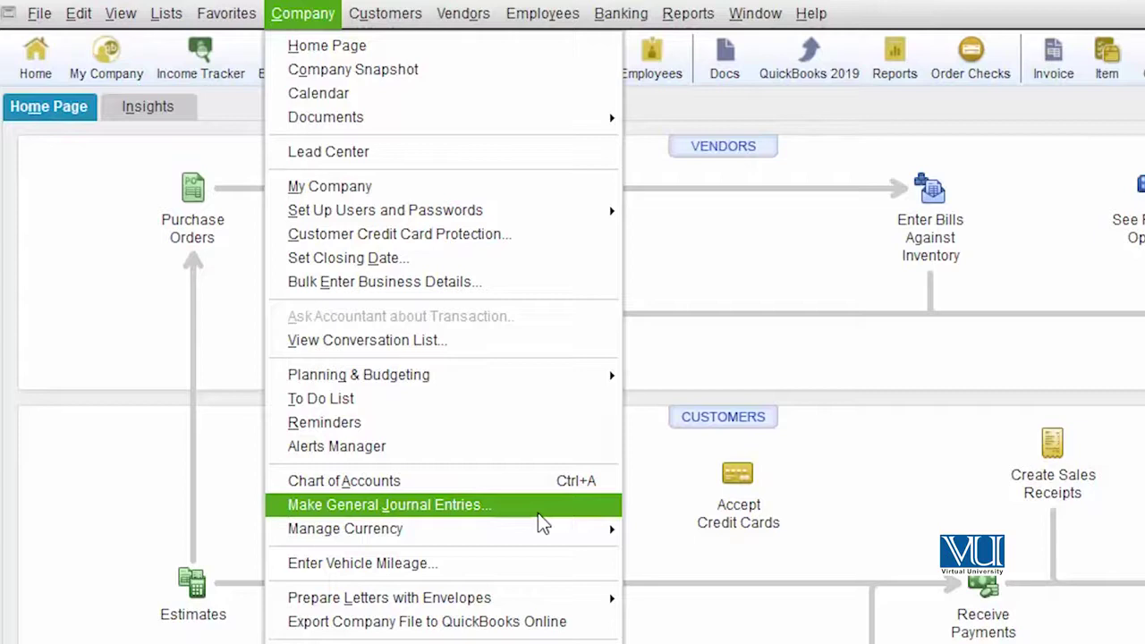
{"action": "left_click", "coordinate": [538, 506]}
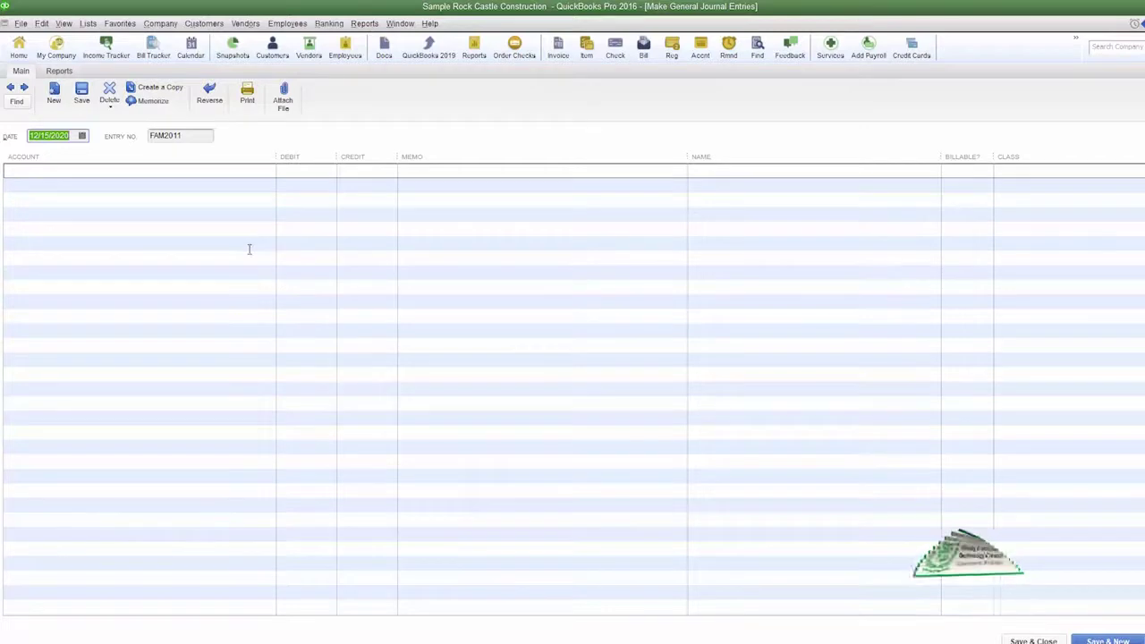
Replace the journal entry number FAM2011 with ST00001
{"action": "left_click", "coordinate": [196, 135]}
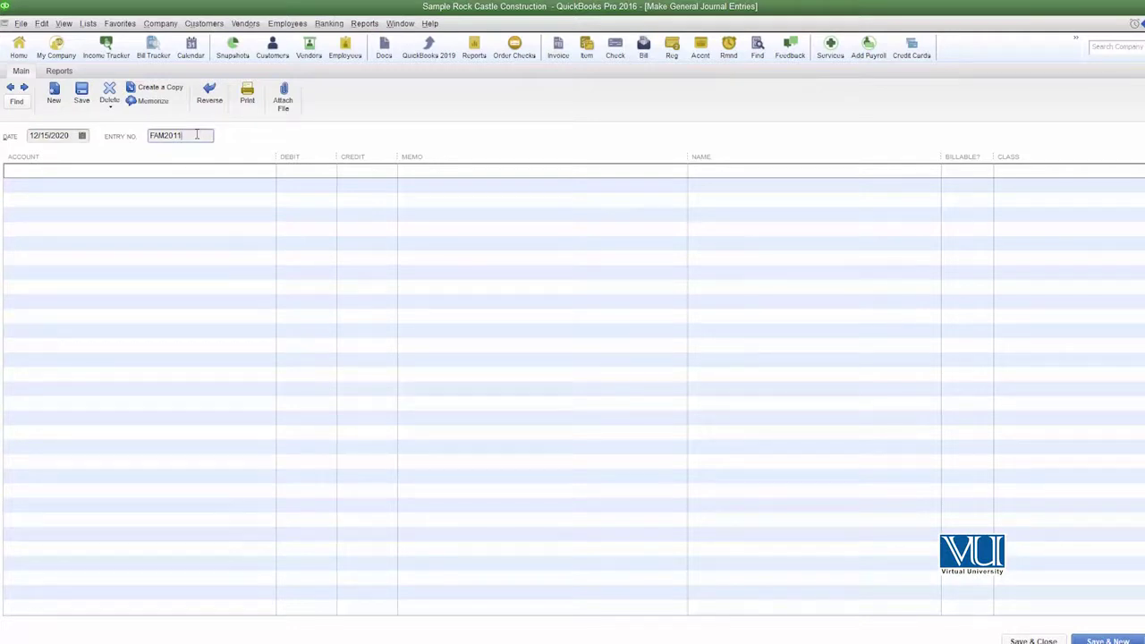
{"action": "key", "text": "BackSpace"}
{"action": "key", "text": "BackSpace"}
{"action": "key", "text": "BackSpace"}
{"action": "key", "text": "BackSpace"}
{"action": "key", "text": "BackSpace"}
{"action": "key", "text": "BackSpace"}
{"action": "key", "text": "BackSpace"}
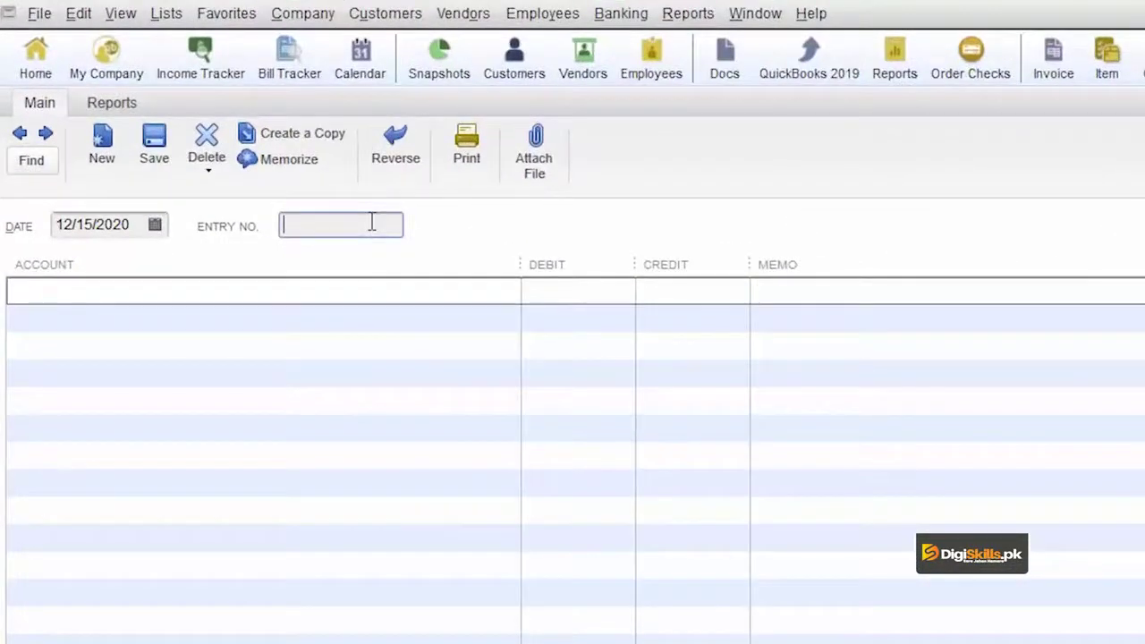
{"action": "type", "text": "ST"}
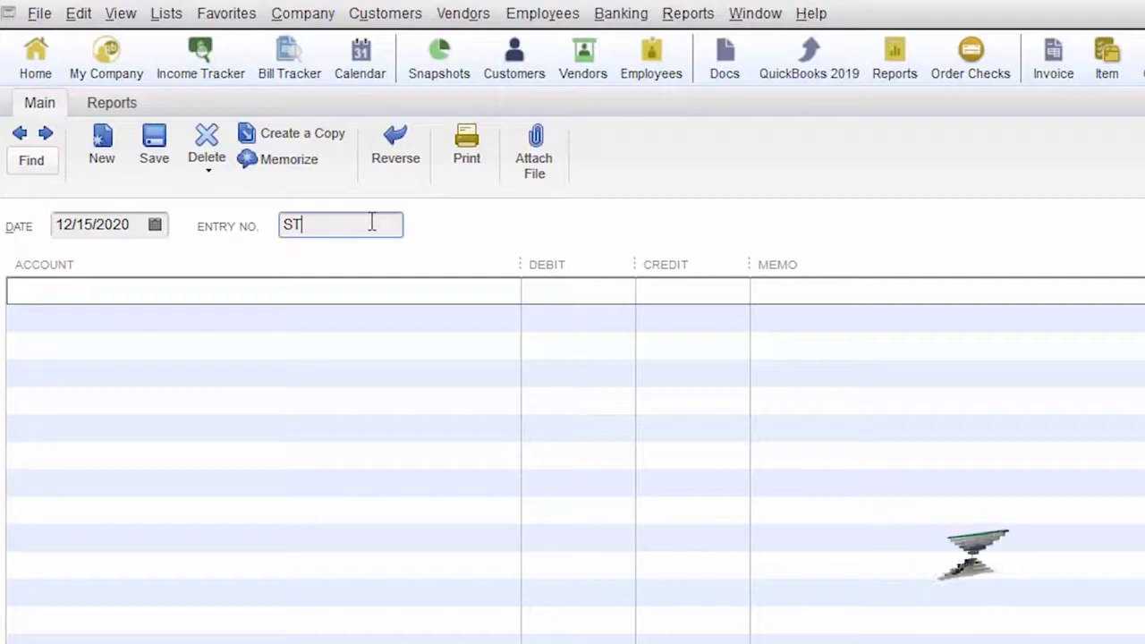
{"action": "type", "text": "00001"}
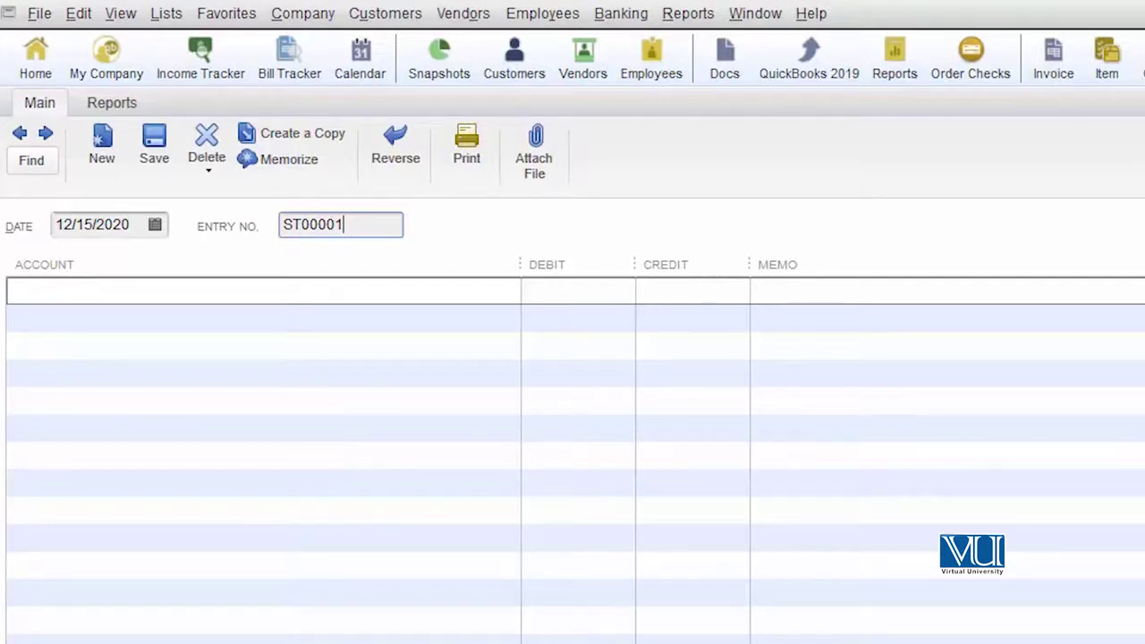
Credit 10400 · Petty Cash 1,000.00 on line one with memo 'Given for Van fuel'
{"action": "left_click", "coordinate": [498, 300]}
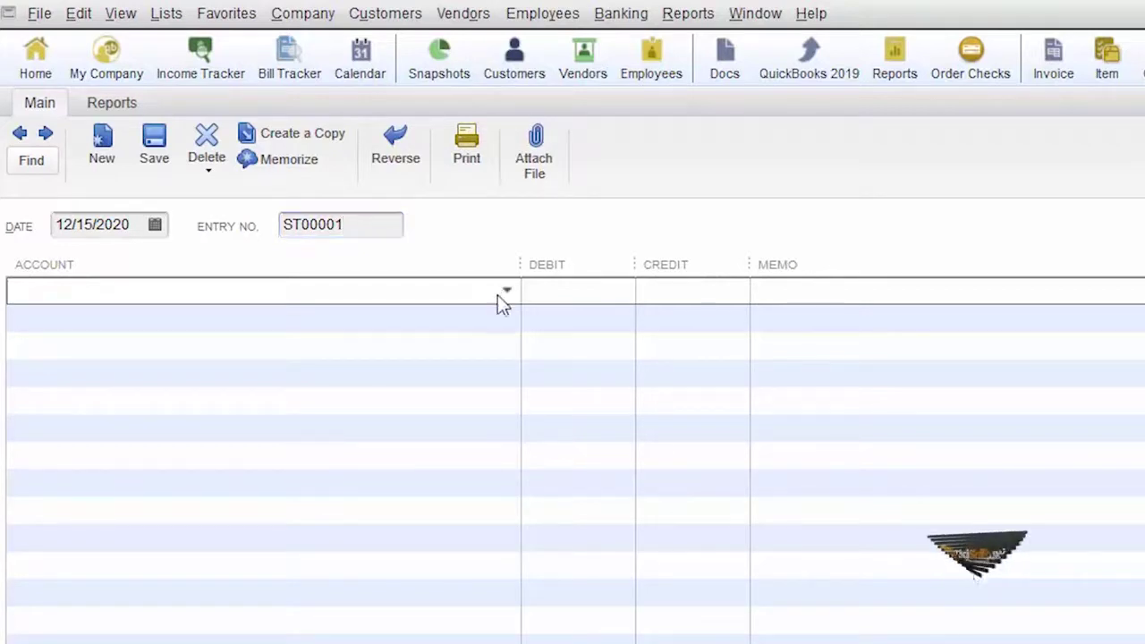
{"action": "left_click", "coordinate": [508, 295]}
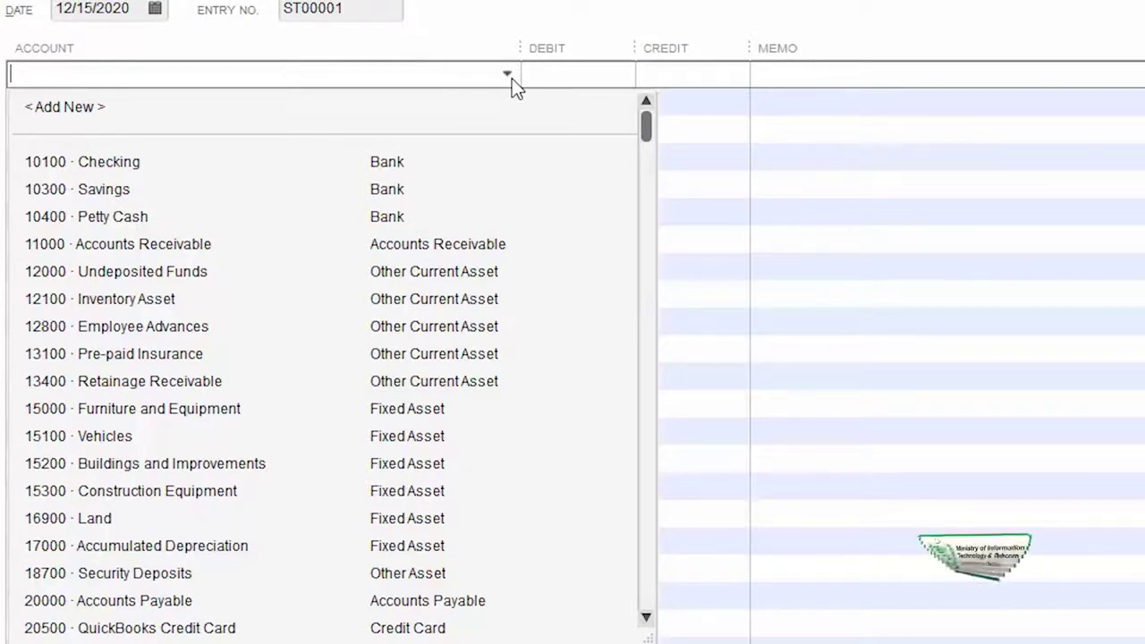
{"action": "left_click", "coordinate": [138, 219]}
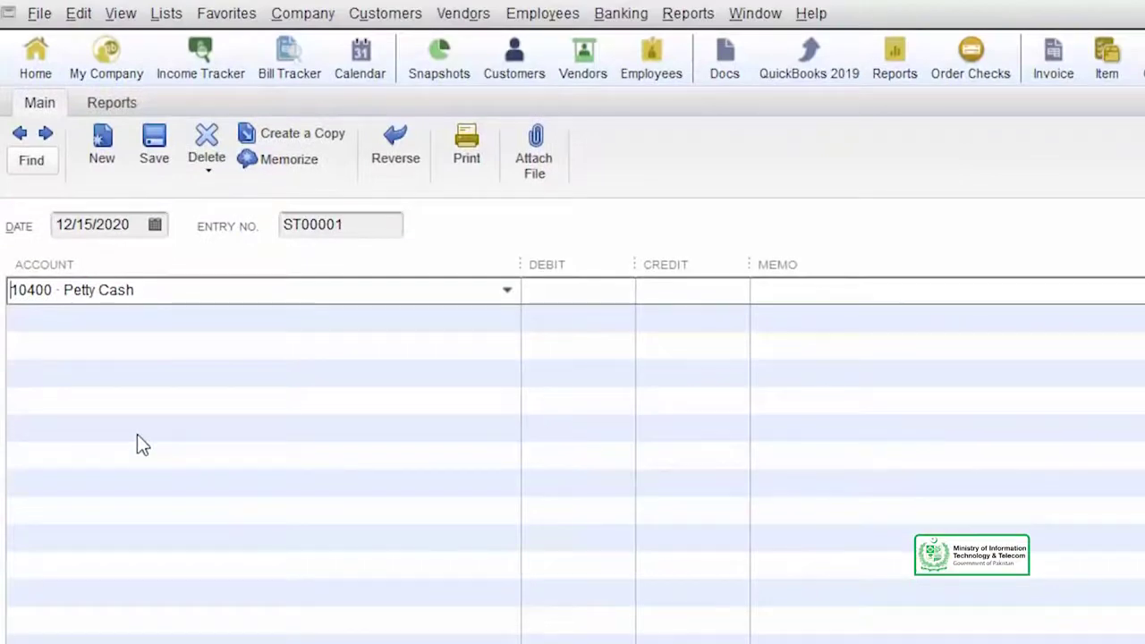
{"action": "left_click", "coordinate": [684, 294]}
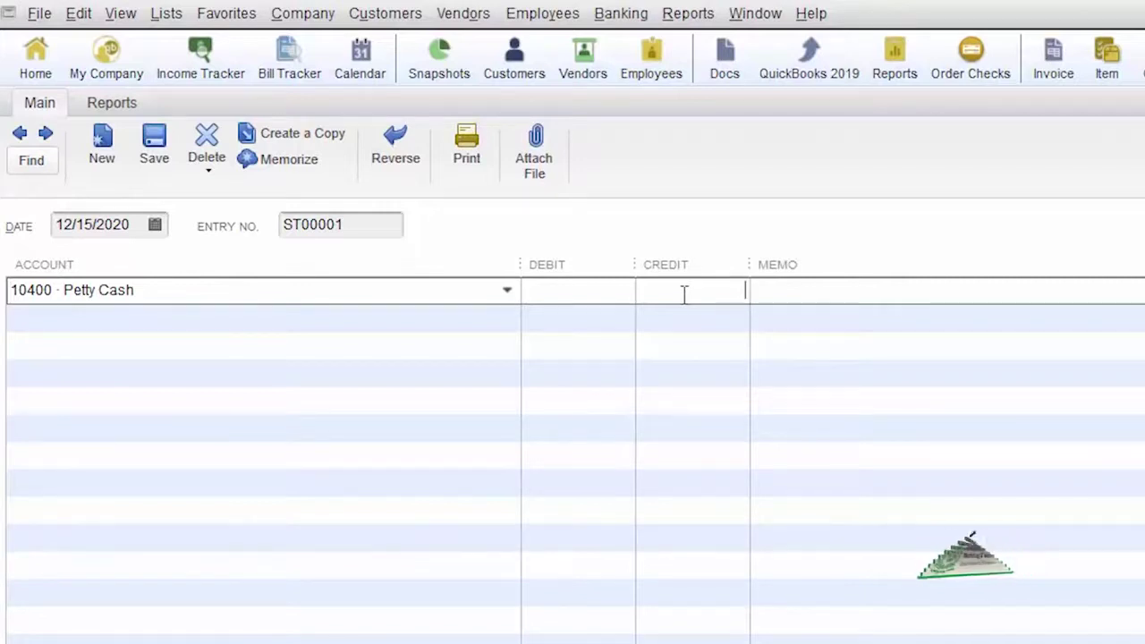
{"action": "type", "text": "1,000"}
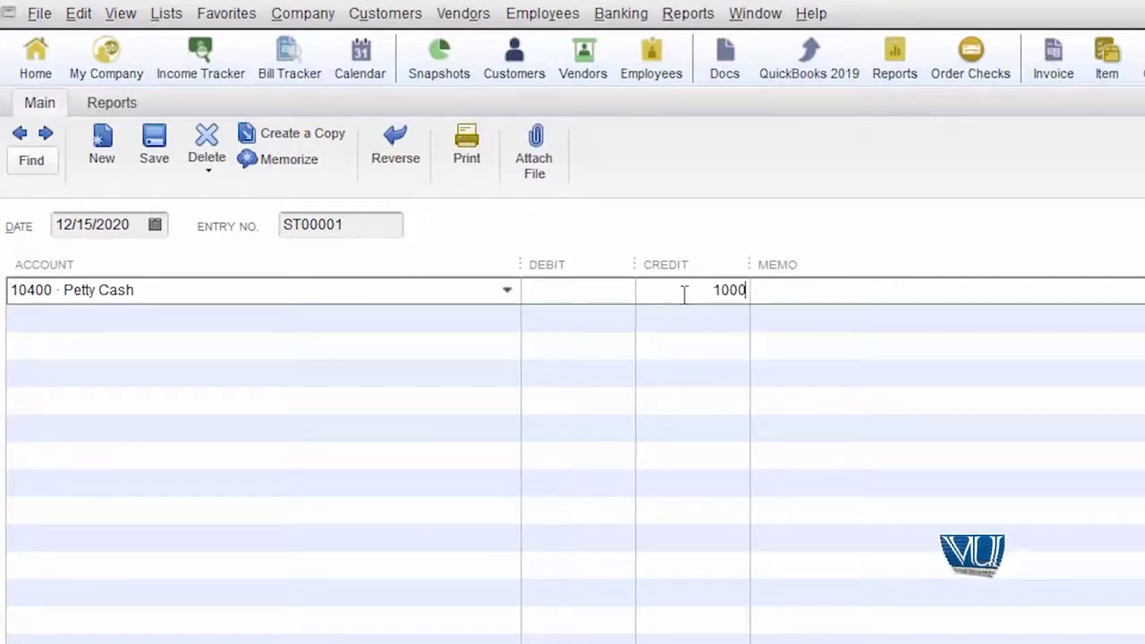
{"action": "key", "text": "Tab"}
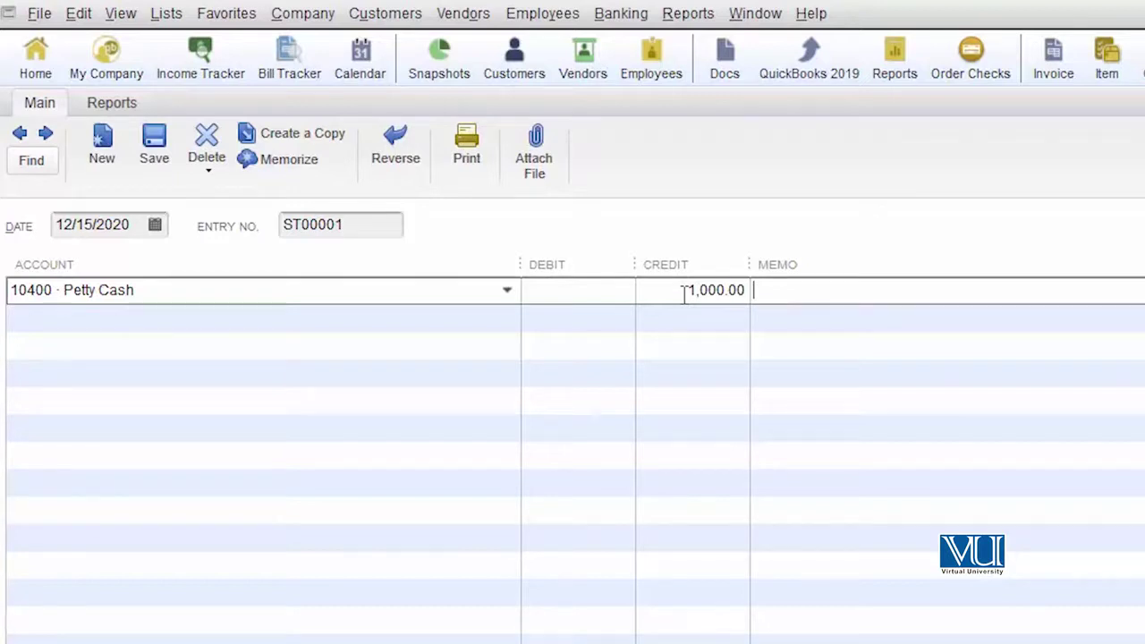
{"action": "type", "text": "Given "}
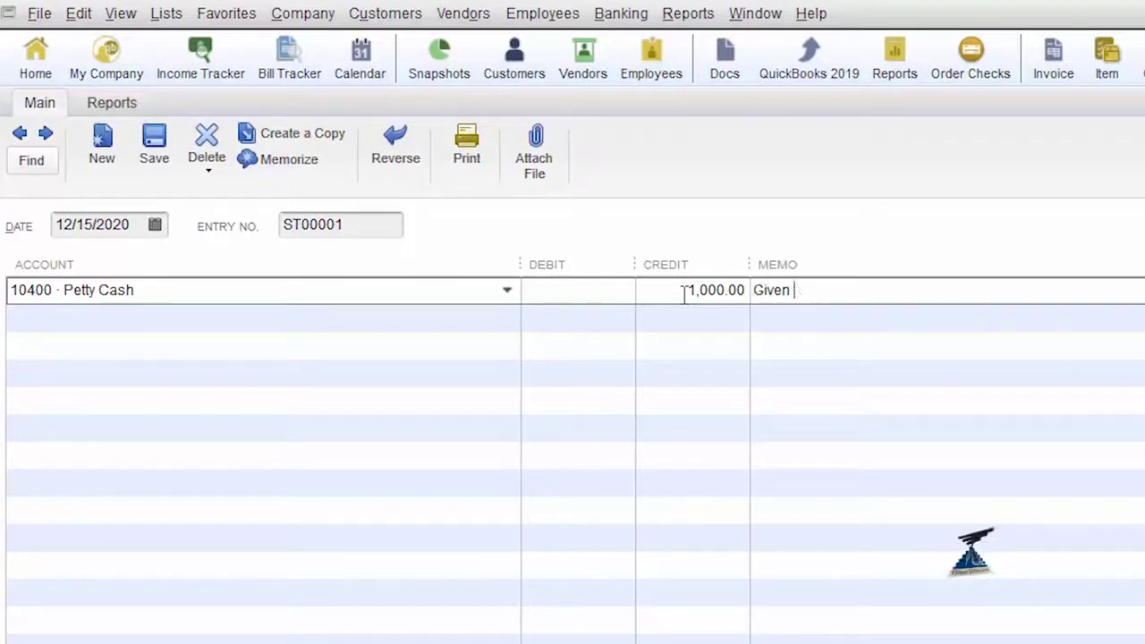
{"action": "type", "text": "for Van fuel"}
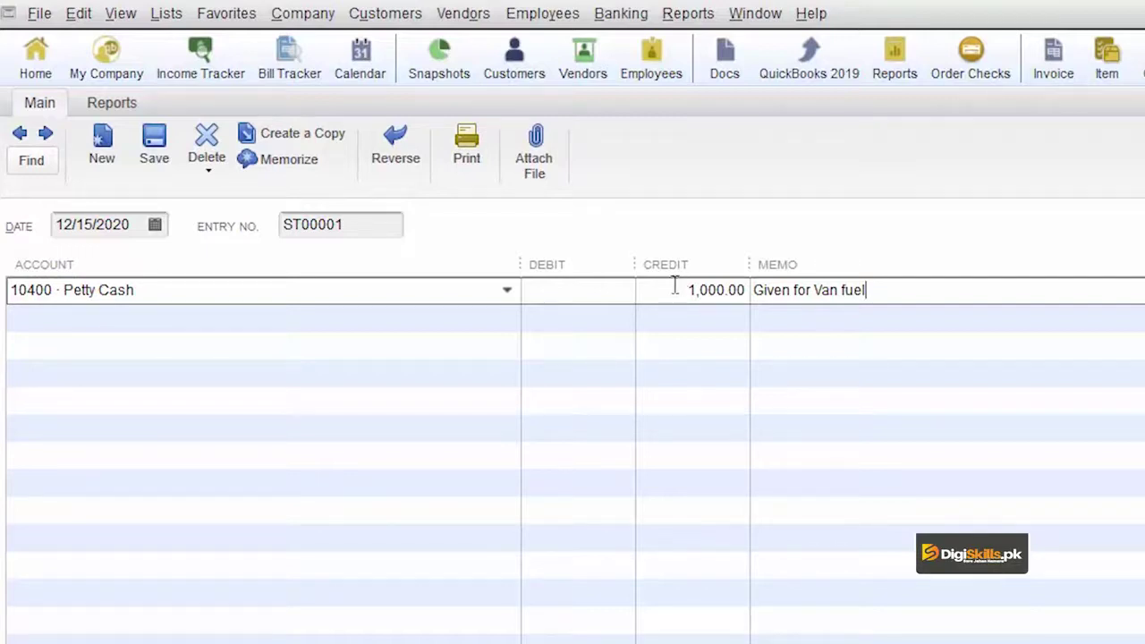
{"action": "left_click", "coordinate": [474, 319]}
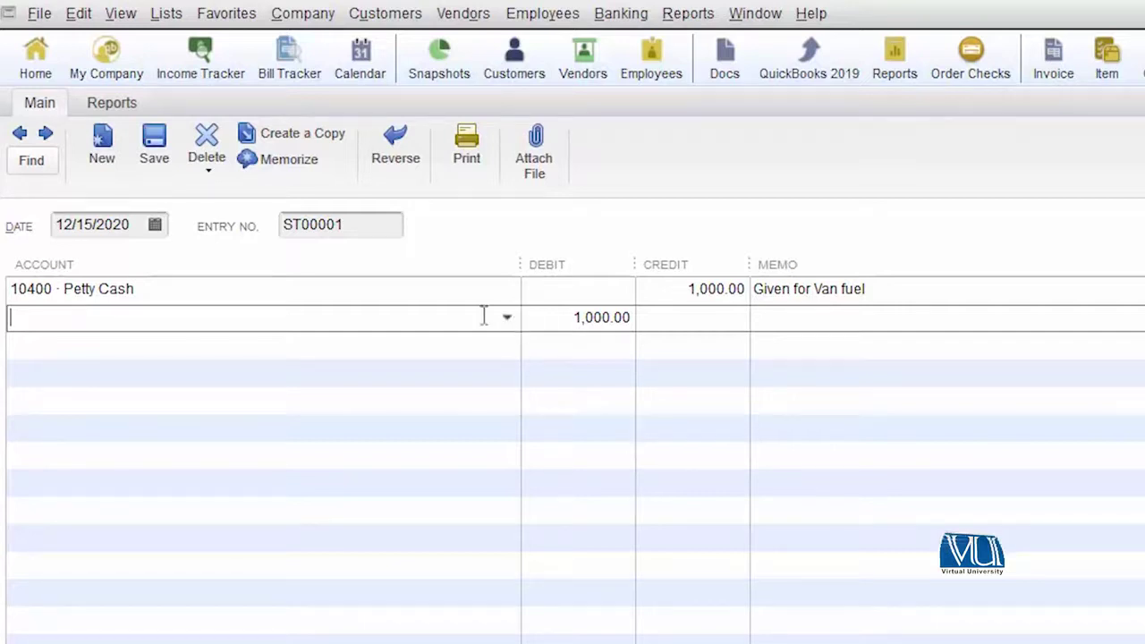
Post the second line's 1,000.00 debit to 60100 · Automobile:60110 · Fuel
{"action": "left_click", "coordinate": [507, 319]}
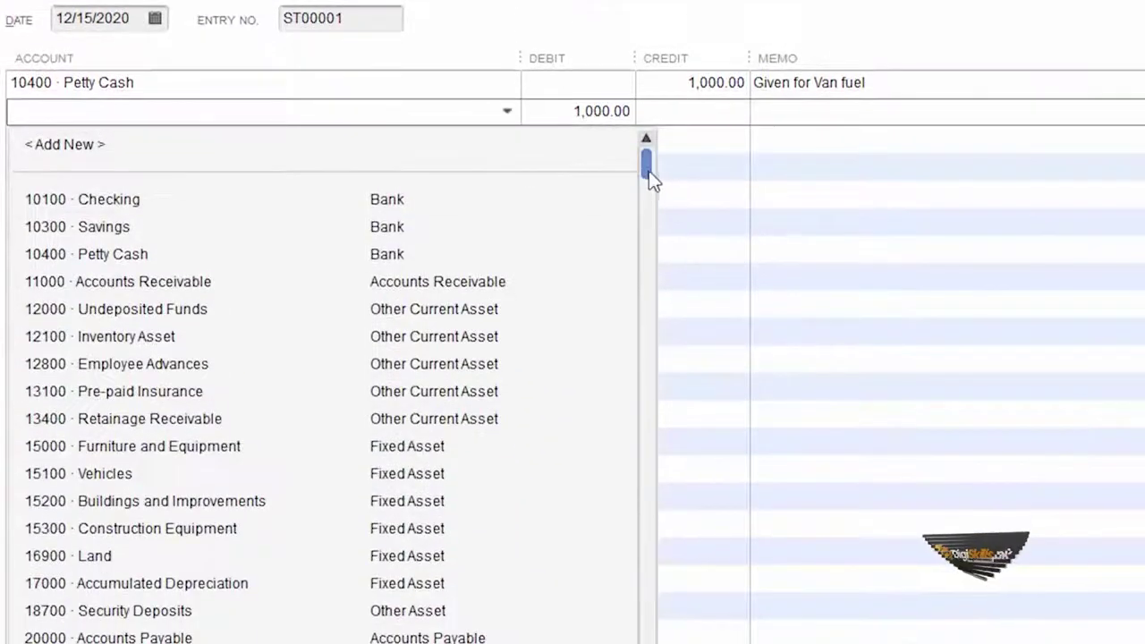
{"action": "left_click_drag", "start_coordinate": [651, 382], "coordinate": [630, 530]}
{"action": "left_click_drag", "start_coordinate": [633, 329], "coordinate": [631, 358]}
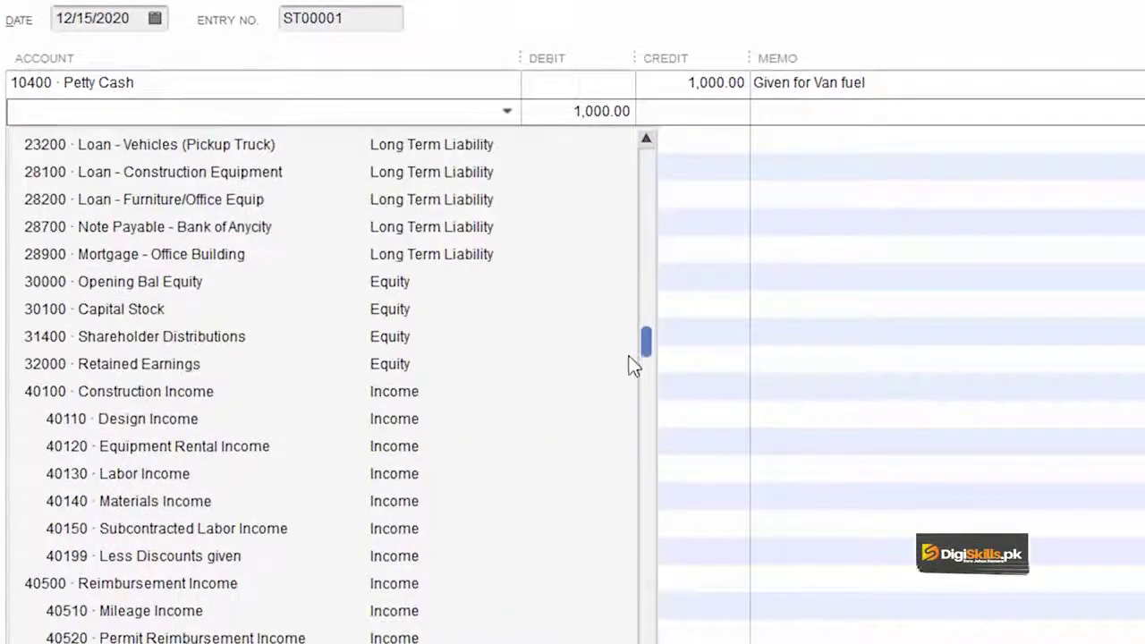
{"action": "scroll", "coordinate": [632, 358], "scroll_direction": "down", "scroll_amount": 20}
{"action": "left_click", "coordinate": [53, 151]}
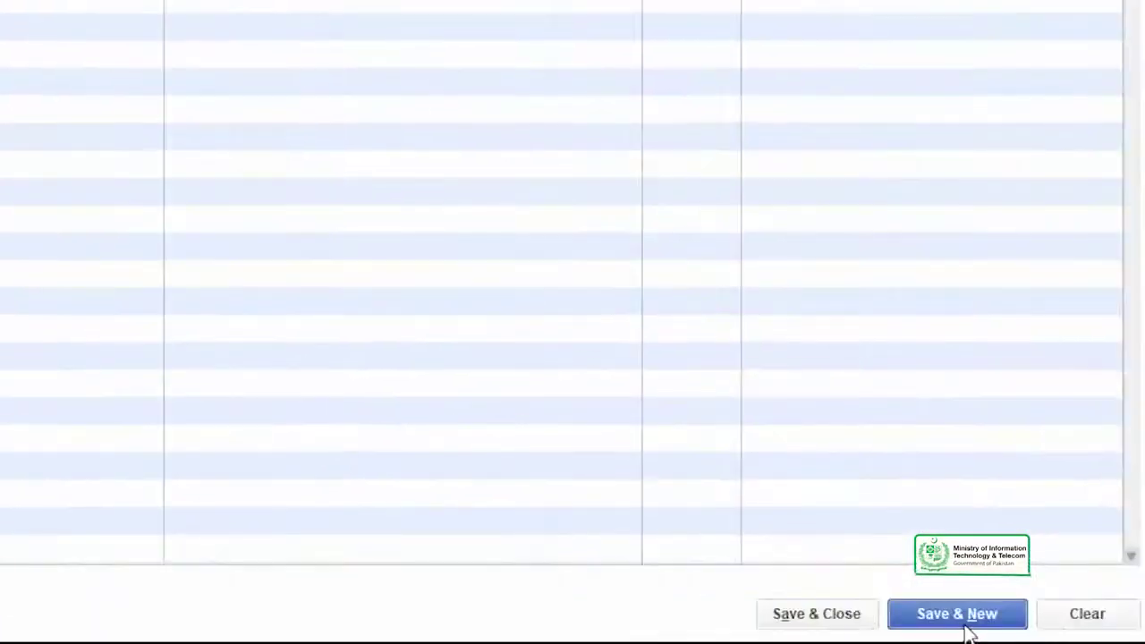
Save ST00001 with the closing-date password, ignoring the classes warning, to open blank ST00002
{"action": "type", "text": "1234"}
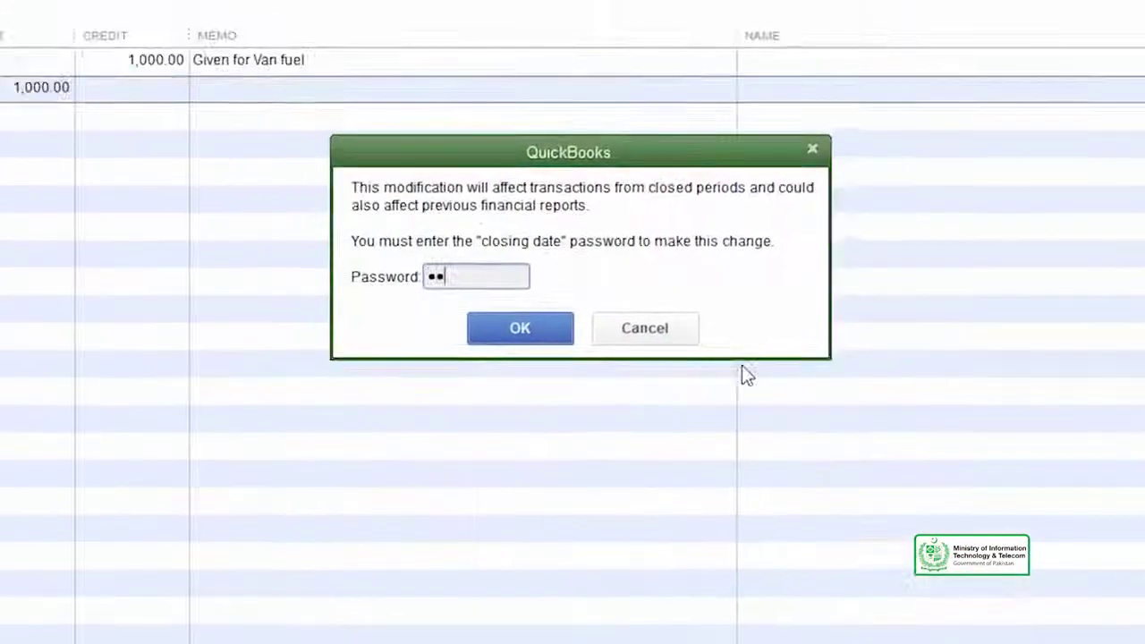
{"action": "type", "text": "56789"}
{"action": "left_click", "coordinate": [544, 331]}
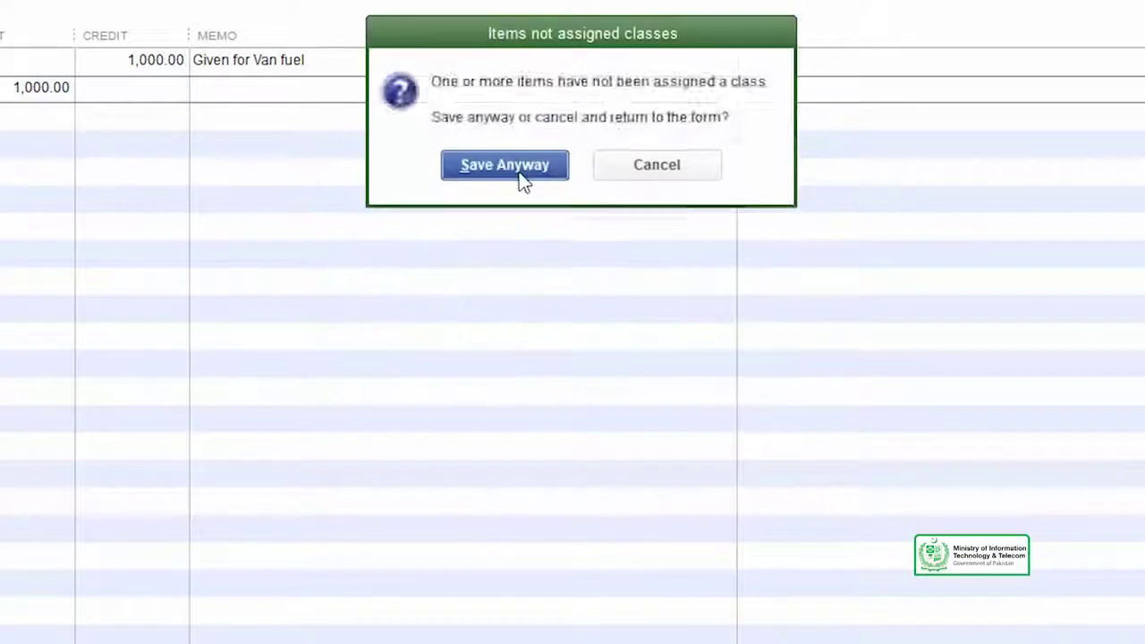
{"action": "left_click", "coordinate": [520, 170]}
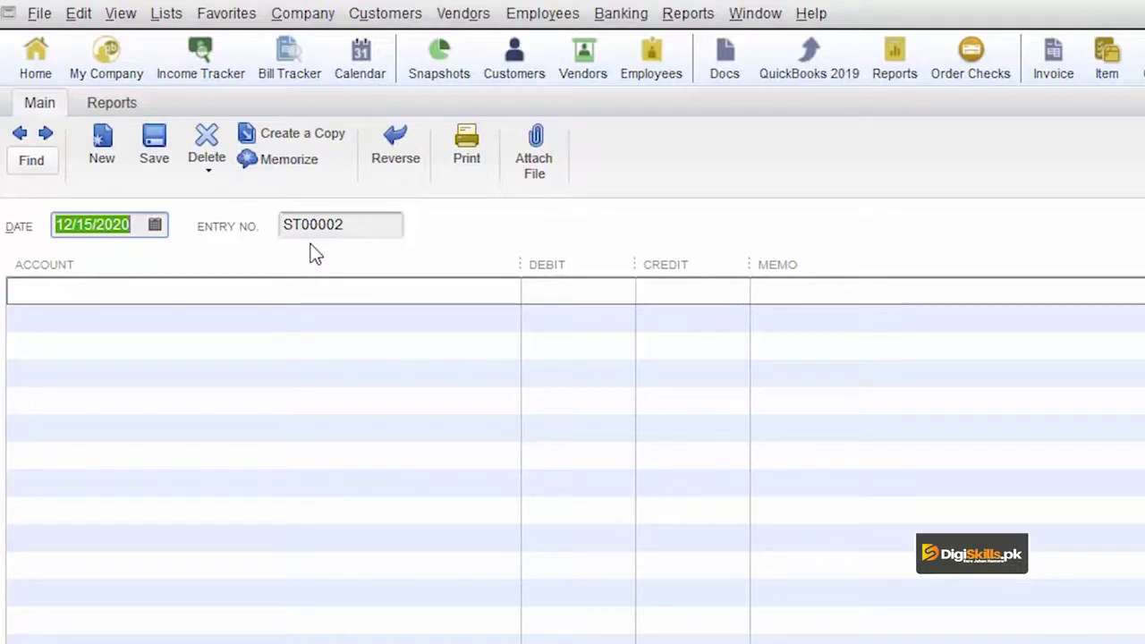
Credit 10400 · Petty Cash 2,000.00 on the first line of ST00002
{"action": "left_click", "coordinate": [477, 299]}
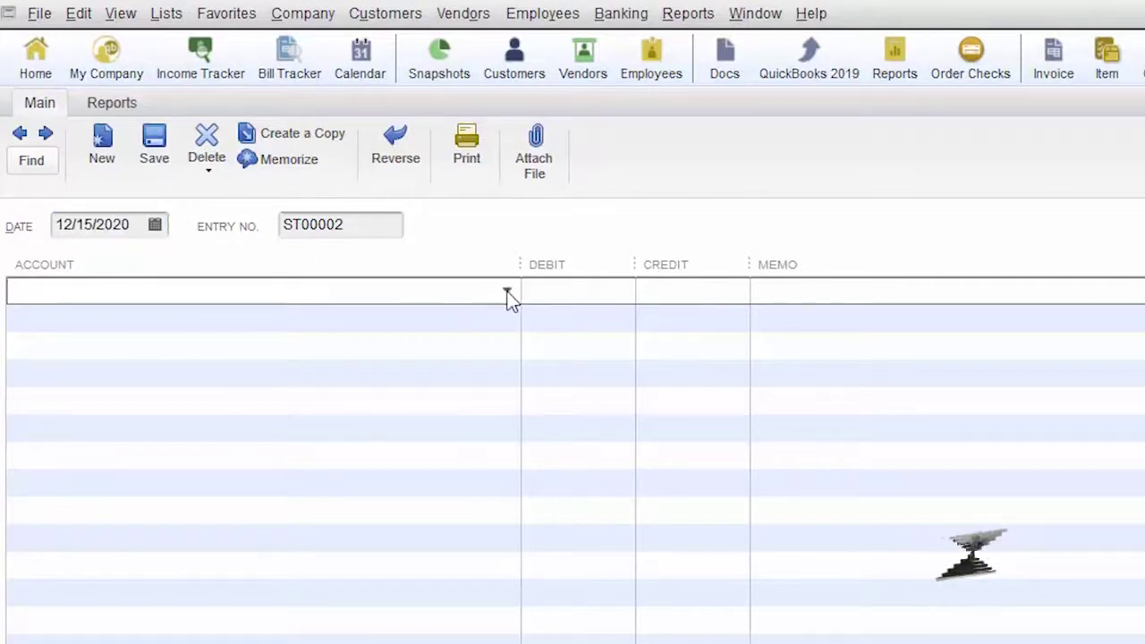
{"action": "left_click", "coordinate": [506, 294]}
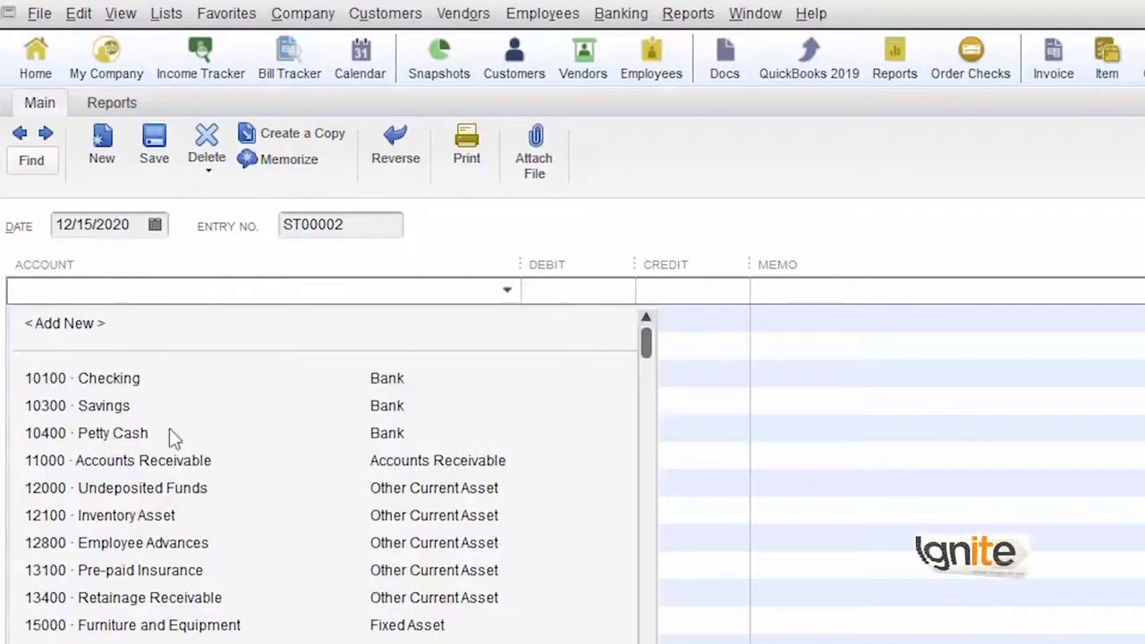
{"action": "left_click", "coordinate": [136, 432]}
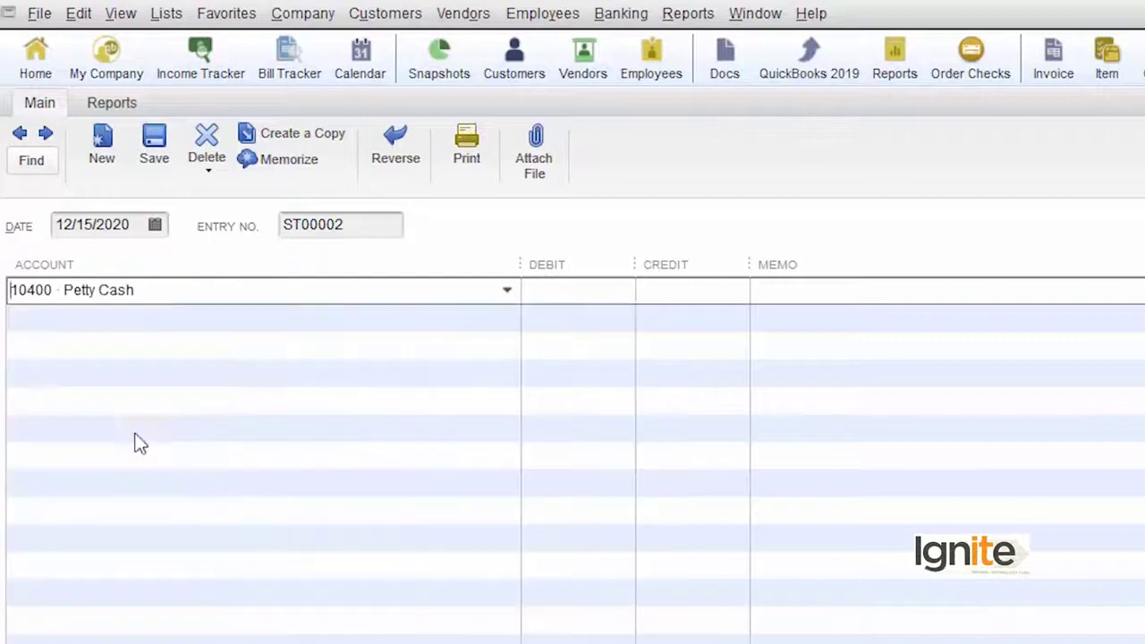
{"action": "left_click", "coordinate": [659, 296]}
{"action": "type", "text": "2,000"}
{"action": "left_click", "coordinate": [491, 316]}
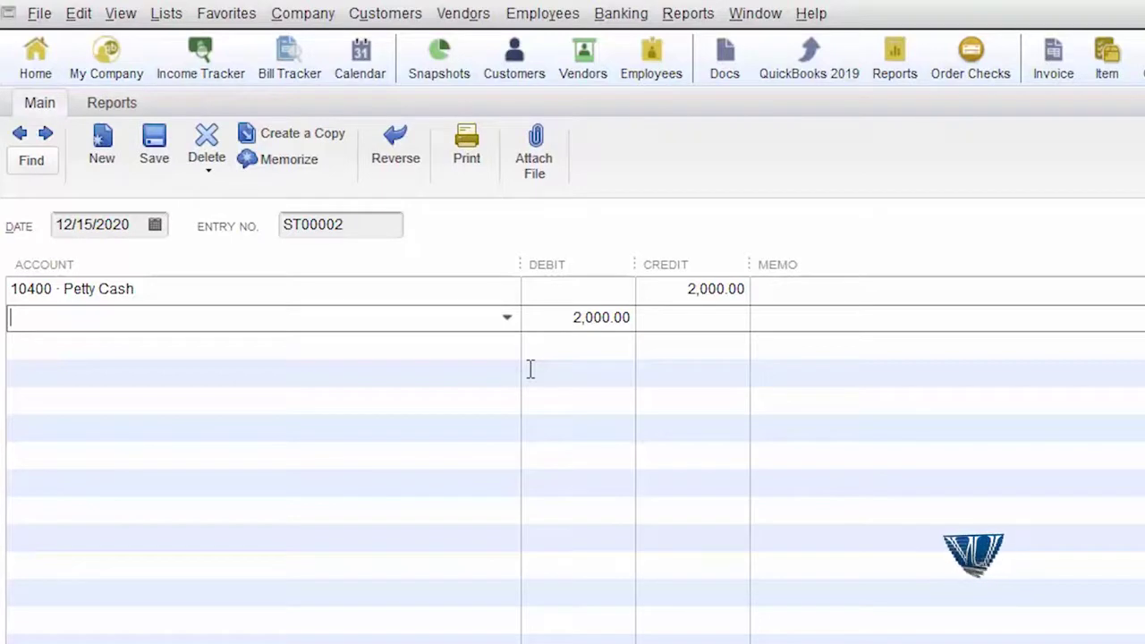
Debit 60130 Repairs and Maintenance 1,000.00 on line two
{"action": "left_click", "coordinate": [508, 319]}
{"action": "left_click_drag", "start_coordinate": [647, 376], "coordinate": [613, 640]}
{"action": "left_click", "coordinate": [215, 572]}
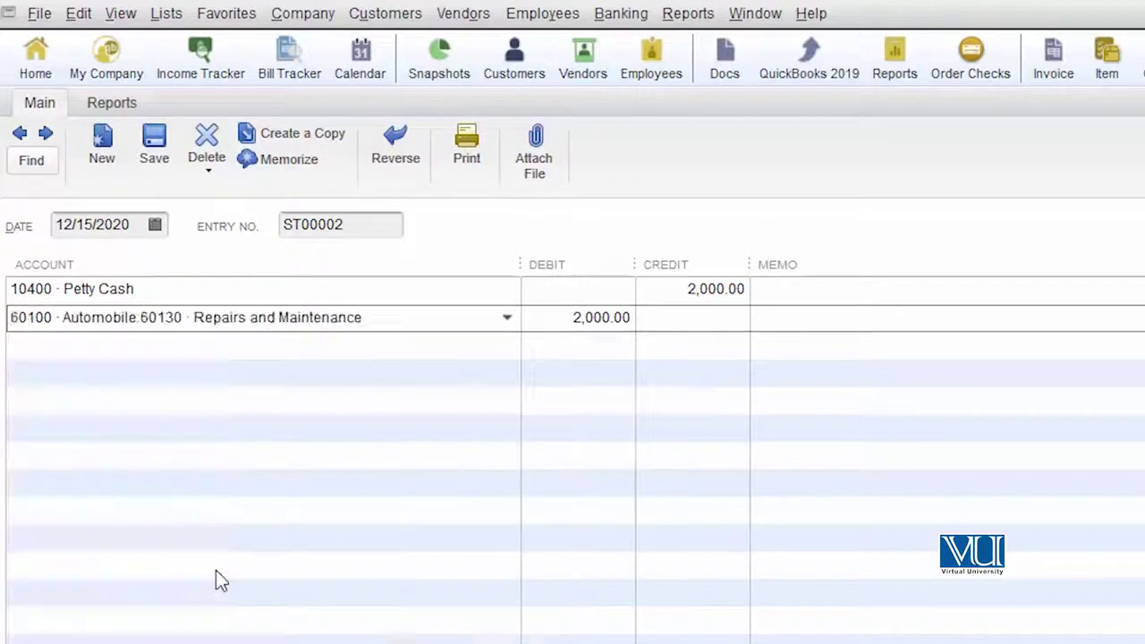
{"action": "left_click", "coordinate": [580, 318]}
{"action": "key", "text": "BackSpace"}
{"action": "type", "text": "1"}
{"action": "left_click", "coordinate": [417, 344]}
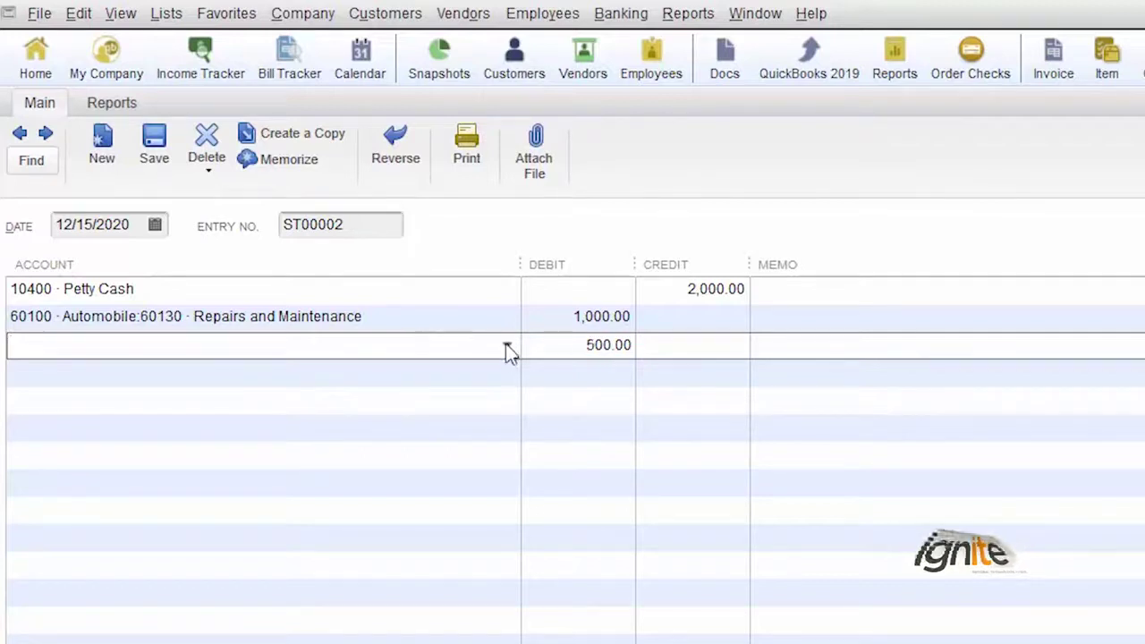
Assign line three's 500.00 debit to 63000 · Office Supplies
{"action": "left_click", "coordinate": [506, 345]}
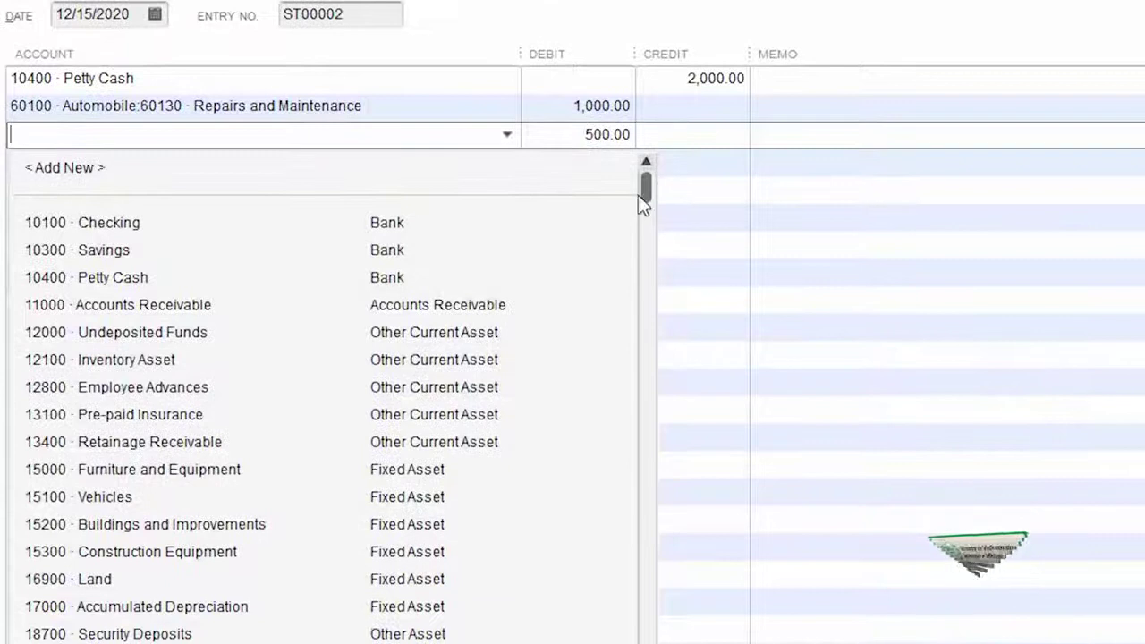
{"action": "left_click", "coordinate": [140, 593]}
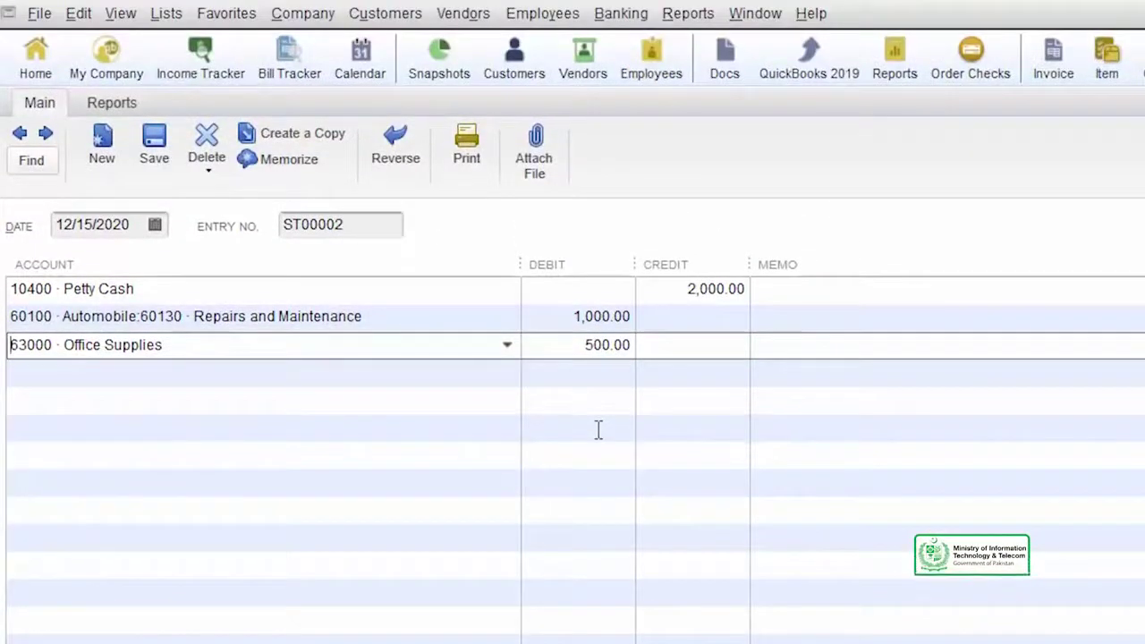
{"action": "left_click", "coordinate": [608, 374]}
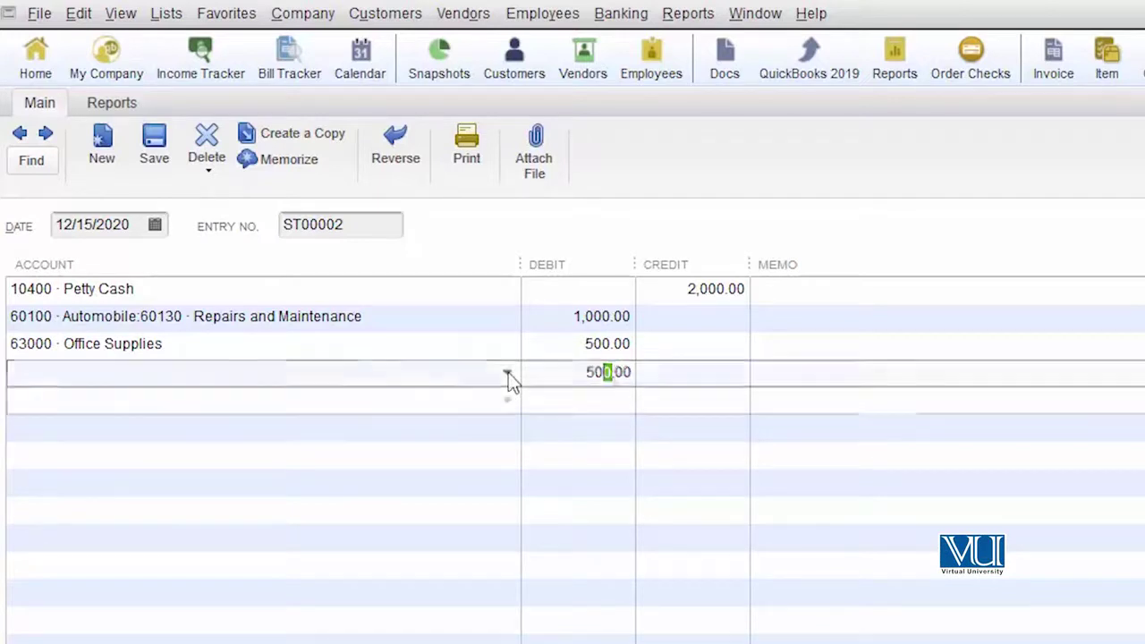
Add a 700 debit to 63100 · Postage on line four
{"action": "key", "text": "Down"}
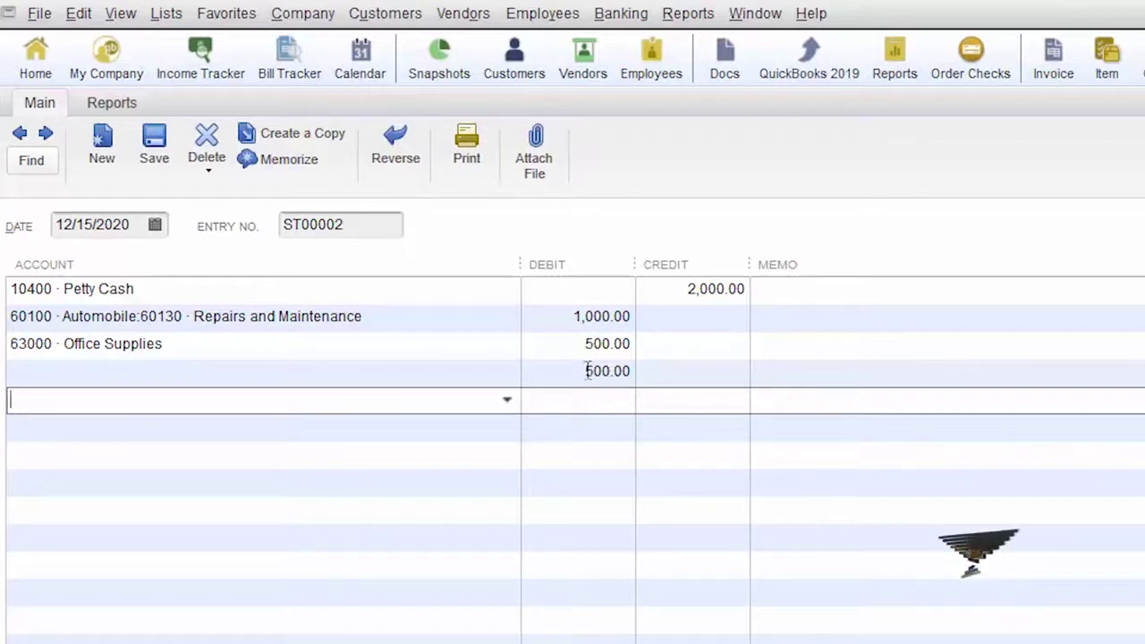
{"action": "left_click_drag", "start_coordinate": [587, 371], "coordinate": [615, 372]}
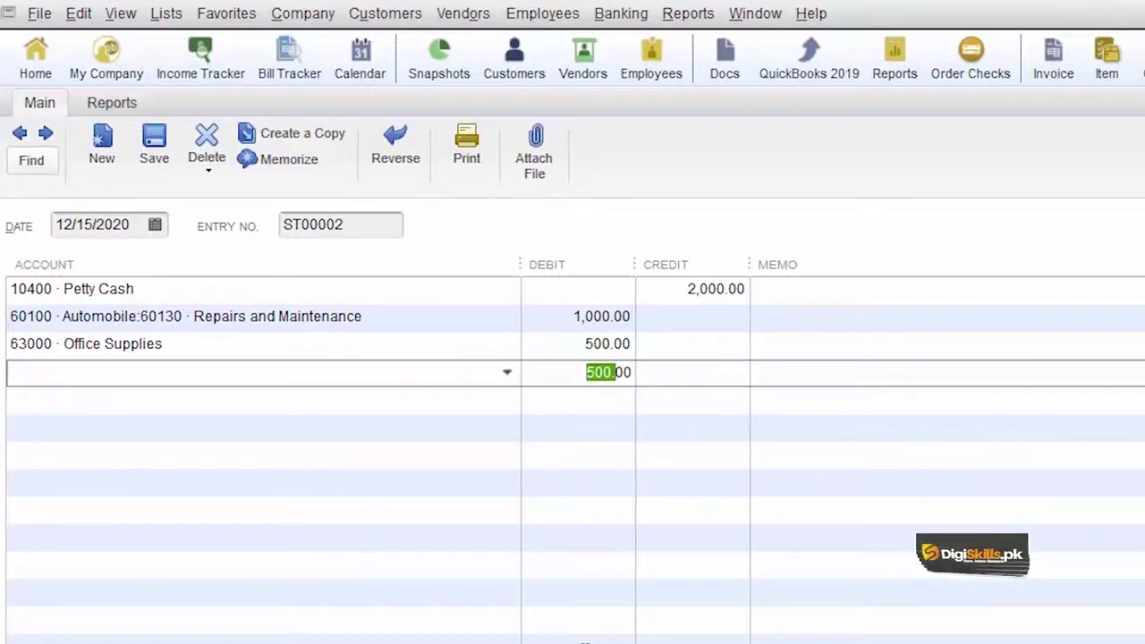
{"action": "type", "text": "700"}
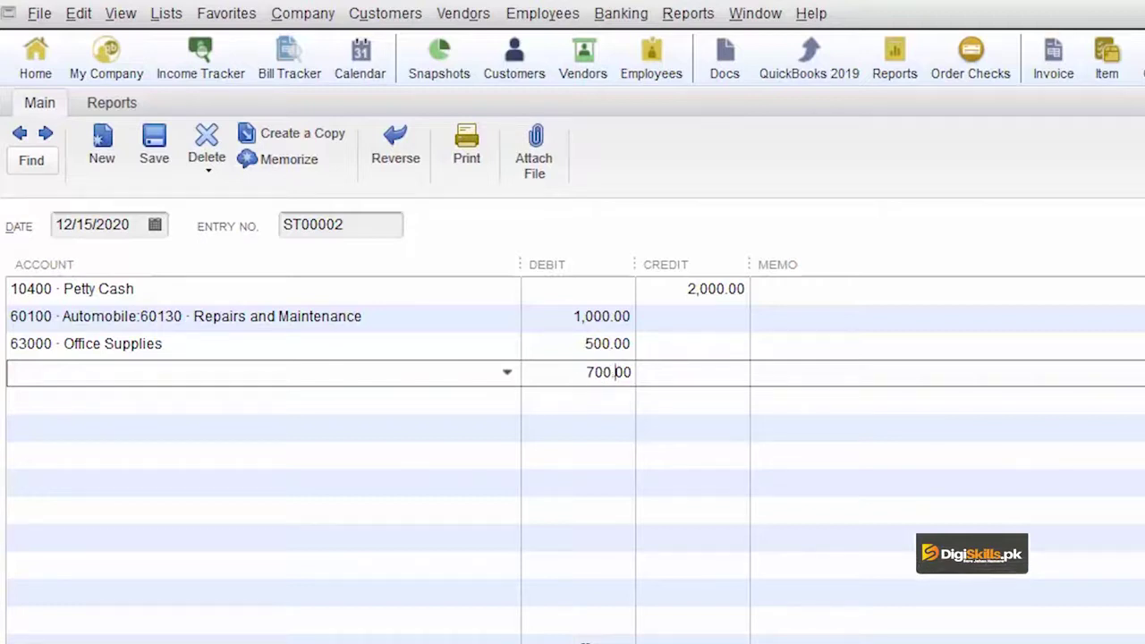
{"action": "left_click", "coordinate": [507, 374]}
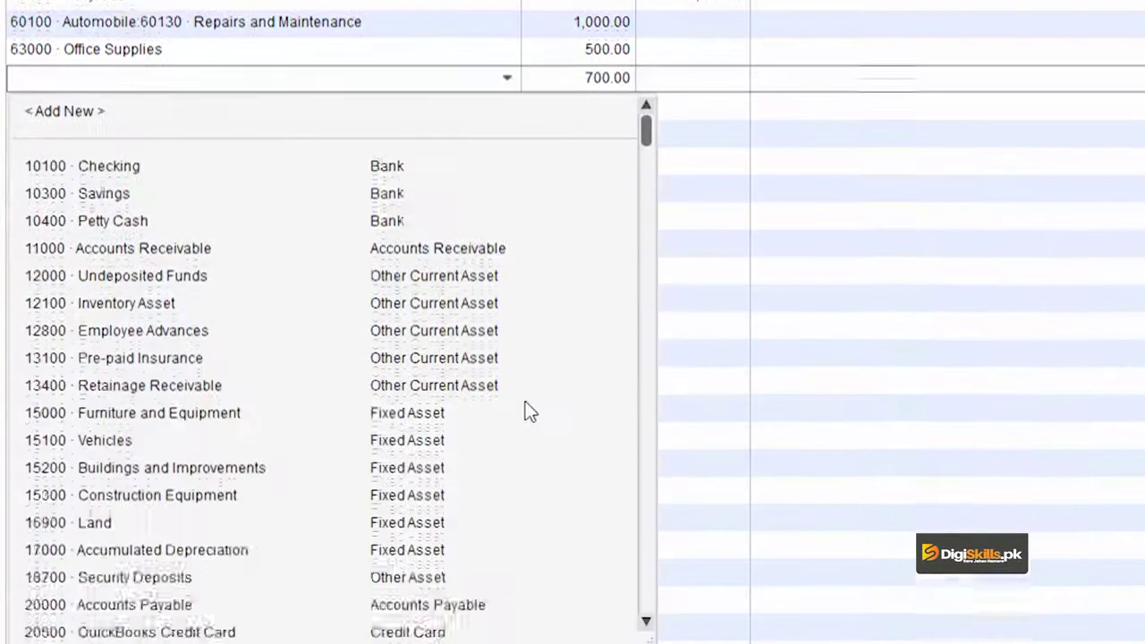
{"action": "scroll", "coordinate": [528, 409], "scroll_direction": "down", "scroll_amount": 5}
{"action": "left_click", "coordinate": [107, 462]}
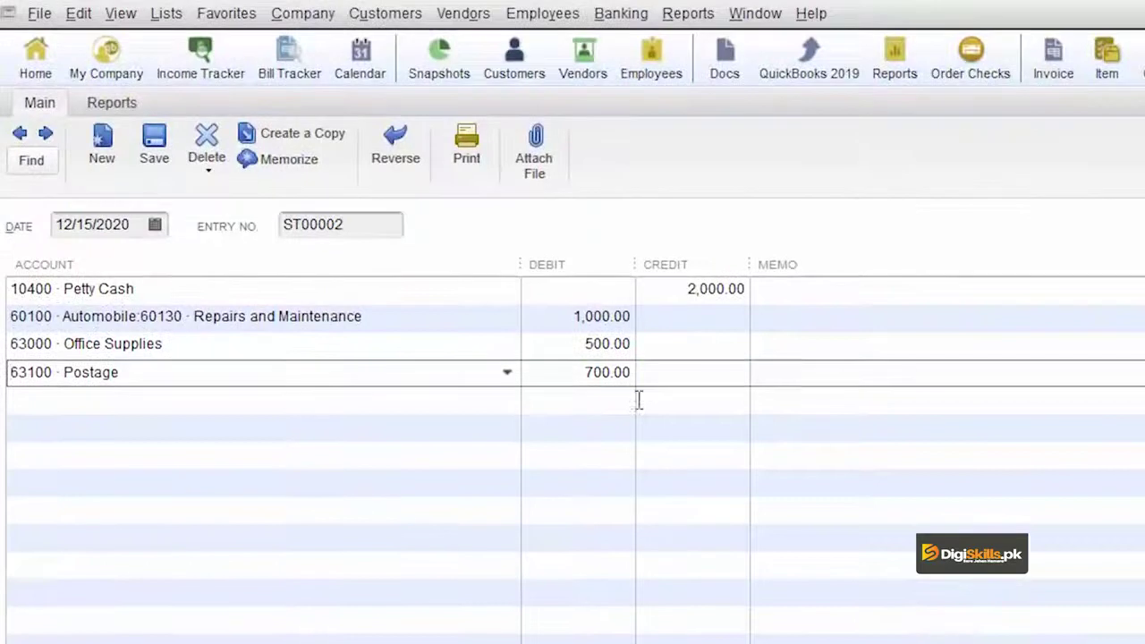
Save the entry with the closing-date password, triggering the not-in-balance warning
{"action": "key", "text": "Tab"}
{"action": "key", "text": "Tab"}
{"action": "left_click", "coordinate": [615, 409]}
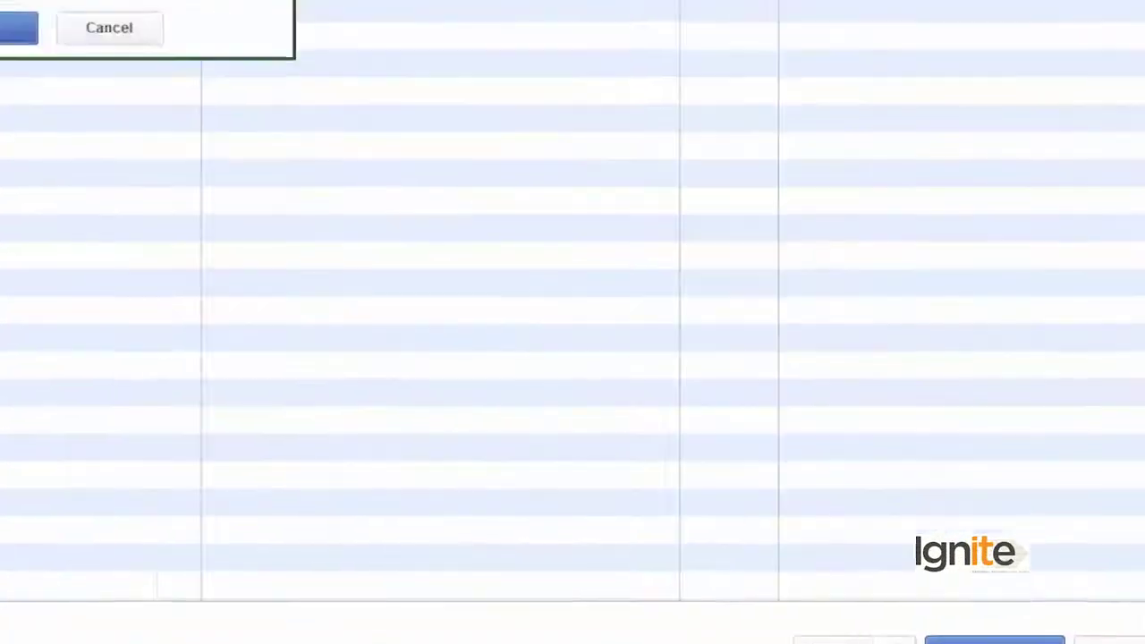
{"action": "type", "text": "*********"}
{"action": "key", "text": "Return"}
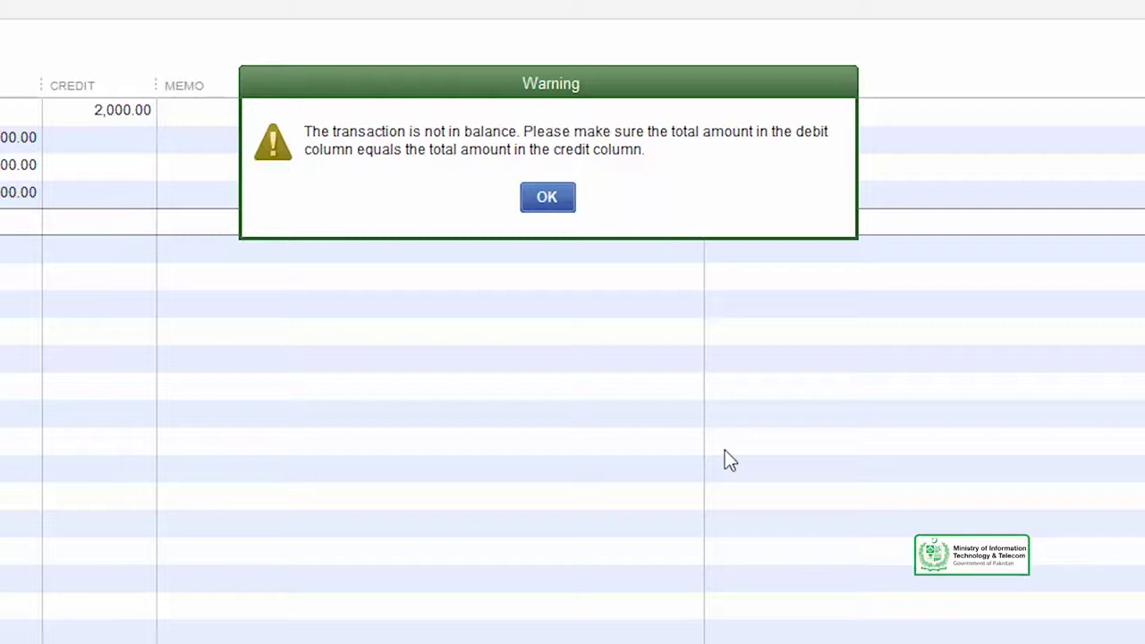
Dismiss the balance warning and correct the Postage debit to 500.00
{"action": "left_click", "coordinate": [541, 198]}
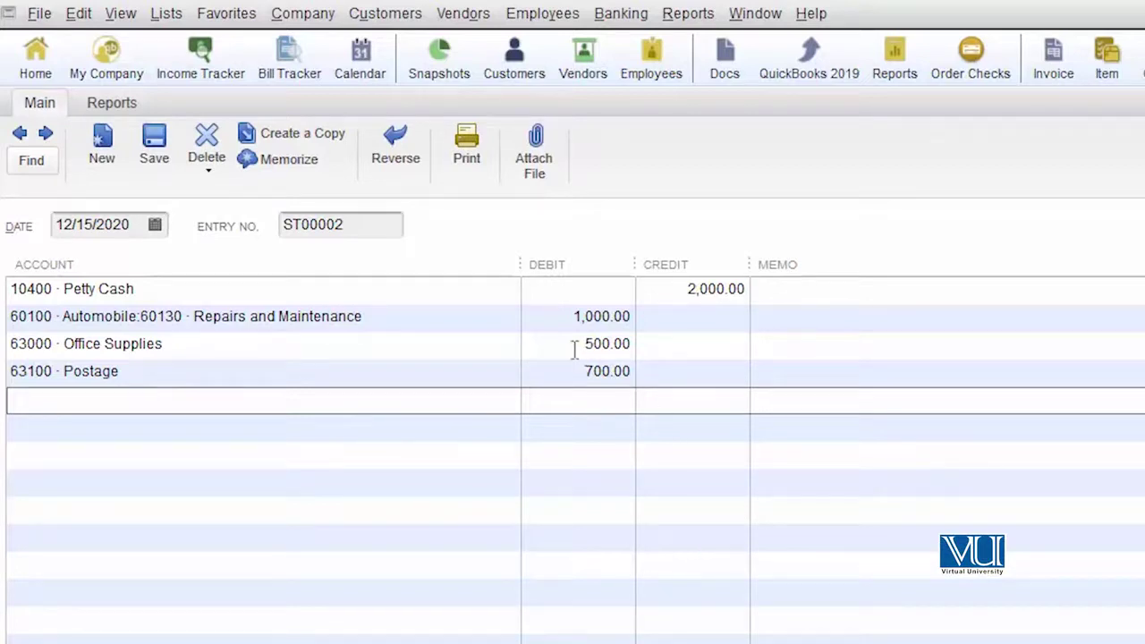
{"action": "left_click_drag", "start_coordinate": [593, 370], "coordinate": [586, 371]}
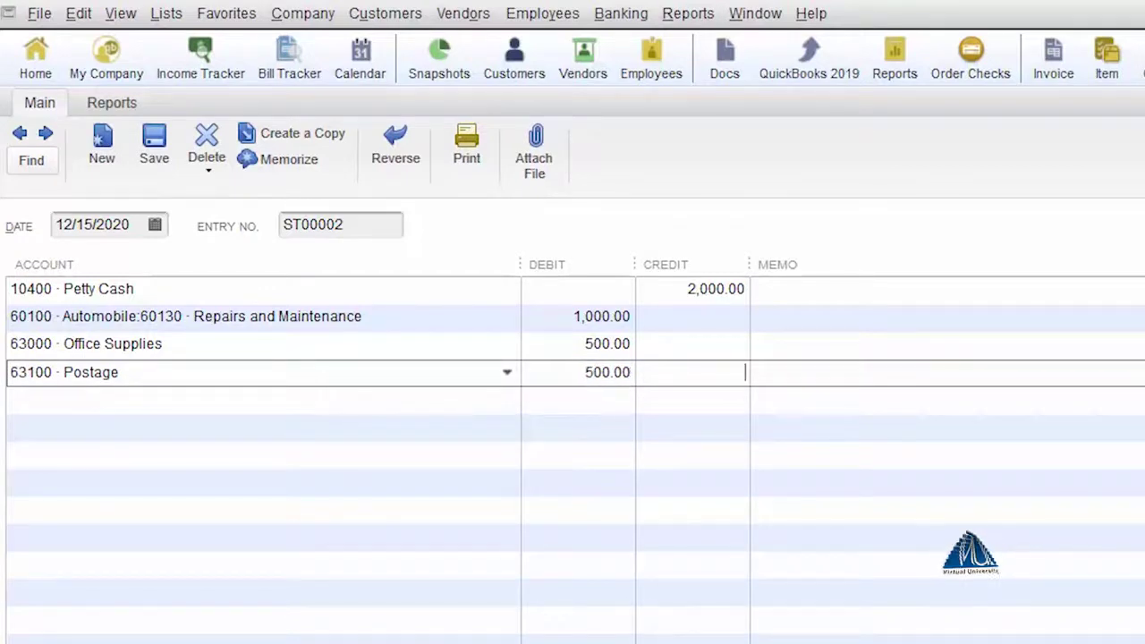
{"action": "left_click", "coordinate": [547, 479]}
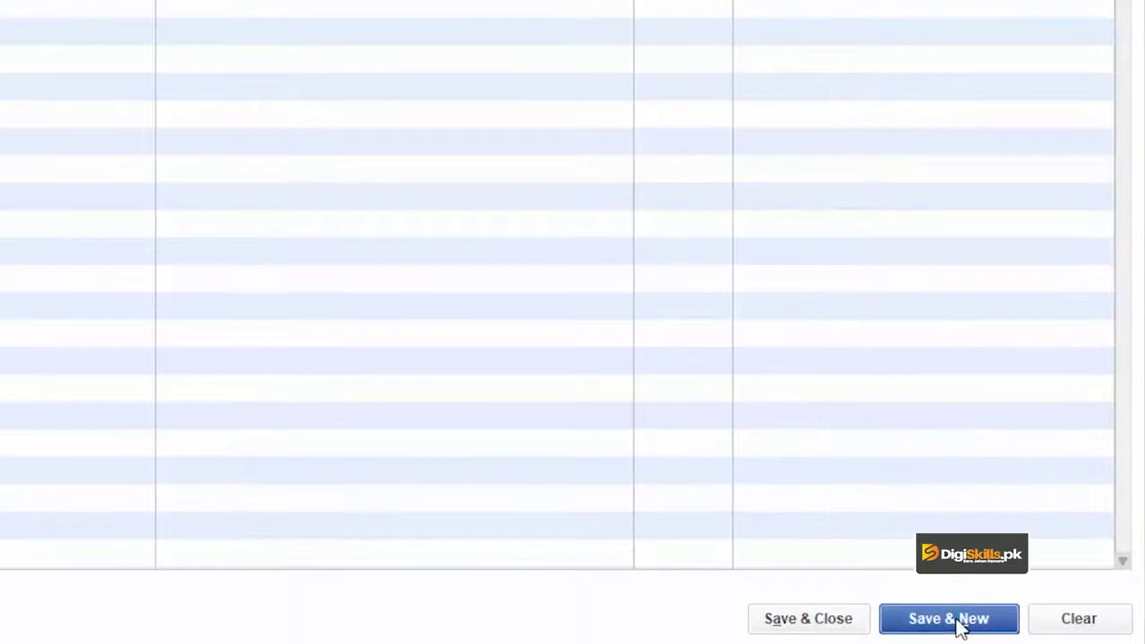
Save balanced ST00002 with the closing-date password and Save Anyway, opening blank ST00003
{"action": "left_click", "coordinate": [960, 629]}
{"action": "type", "text": "*********"}
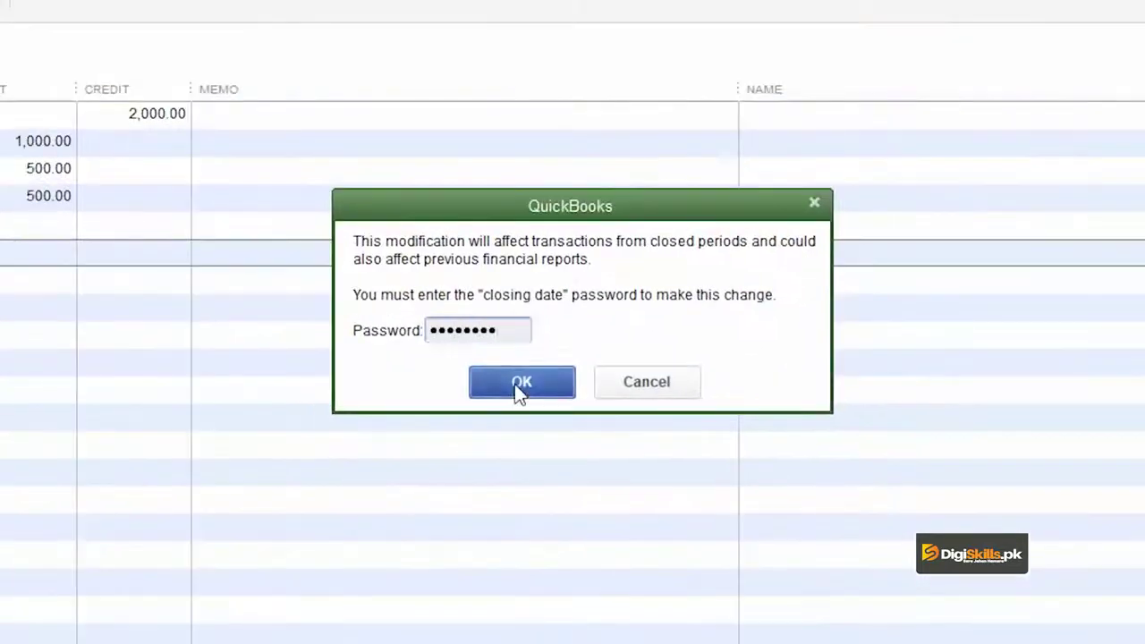
{"action": "left_click", "coordinate": [519, 385]}
{"action": "left_click", "coordinate": [520, 228]}
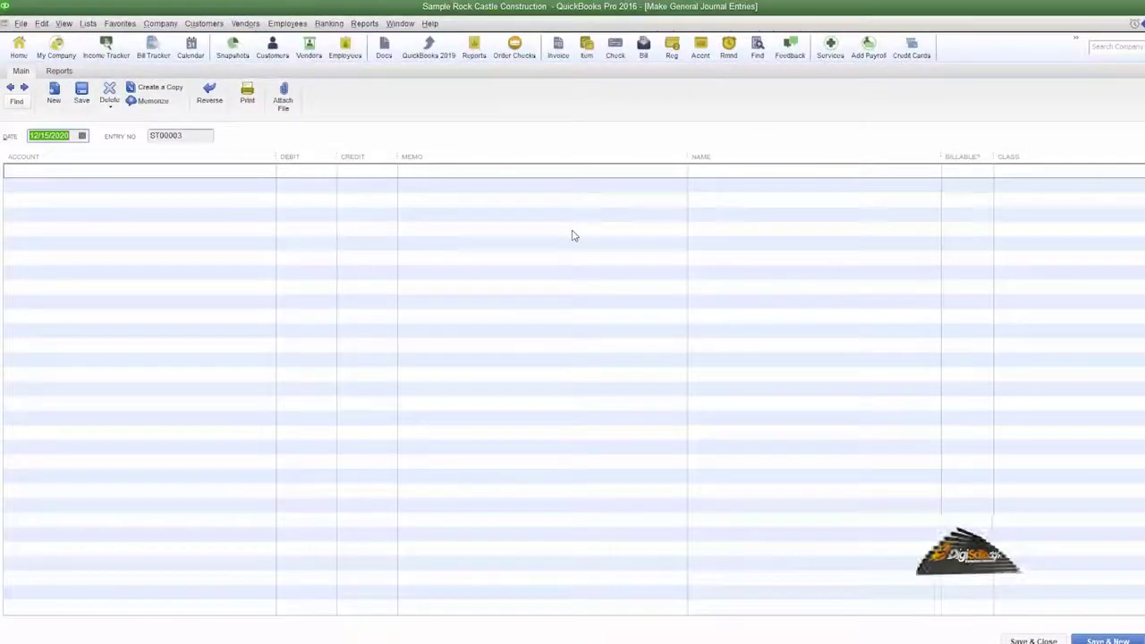